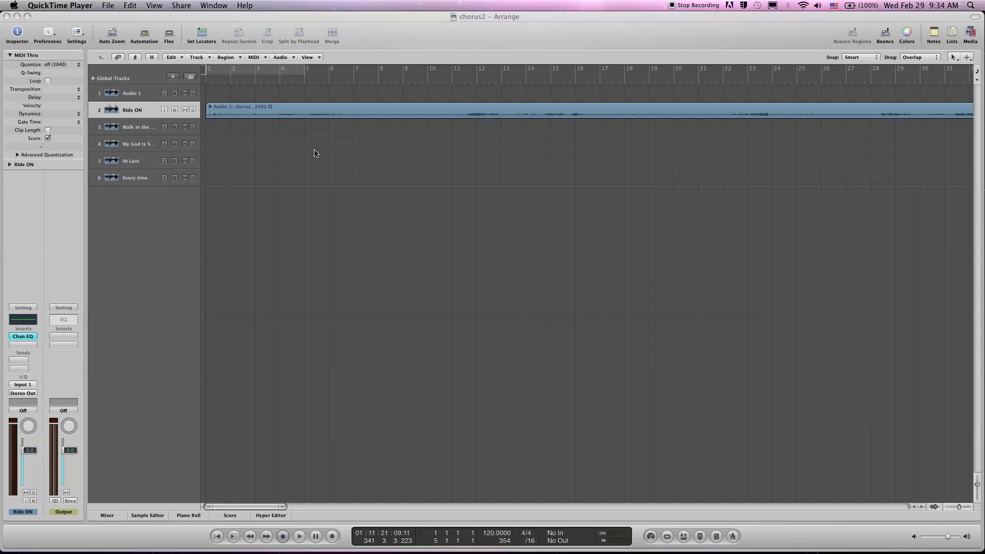
Bounce the Ride ON chorus region on track 2 onto a new track, muting the original.
{"action": "left_click", "coordinate": [242, 501]}
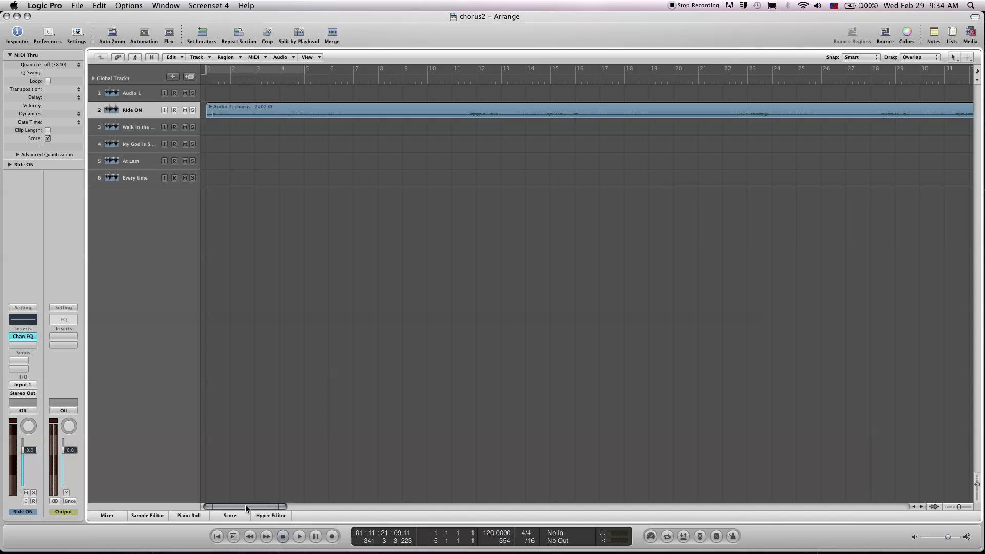
{"action": "mouse_move", "coordinate": [244, 504]}
{"action": "left_mouse_down"}
{"action": "mouse_move", "coordinate": [560, 494]}
{"action": "mouse_move", "coordinate": [793, 464]}
{"action": "mouse_move", "coordinate": [589, 486]}
{"action": "mouse_move", "coordinate": [237, 494]}
{"action": "left_mouse_up"}
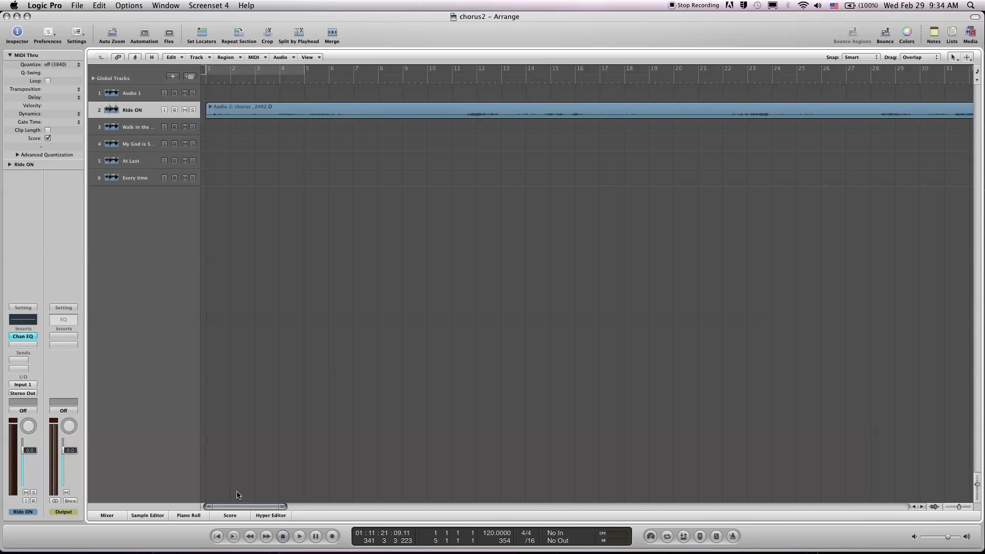
{"action": "left_click", "coordinate": [244, 107]}
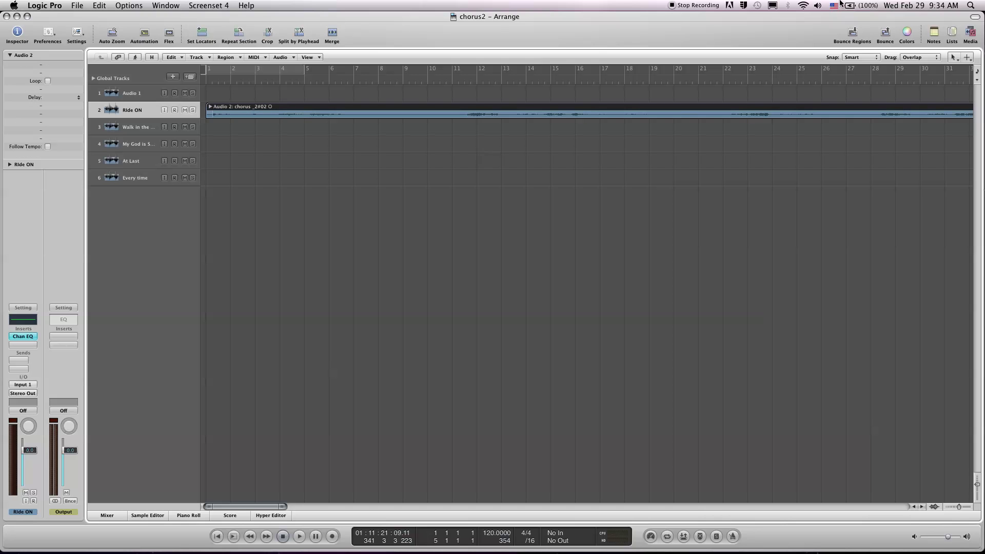
{"action": "left_click", "coordinate": [852, 33]}
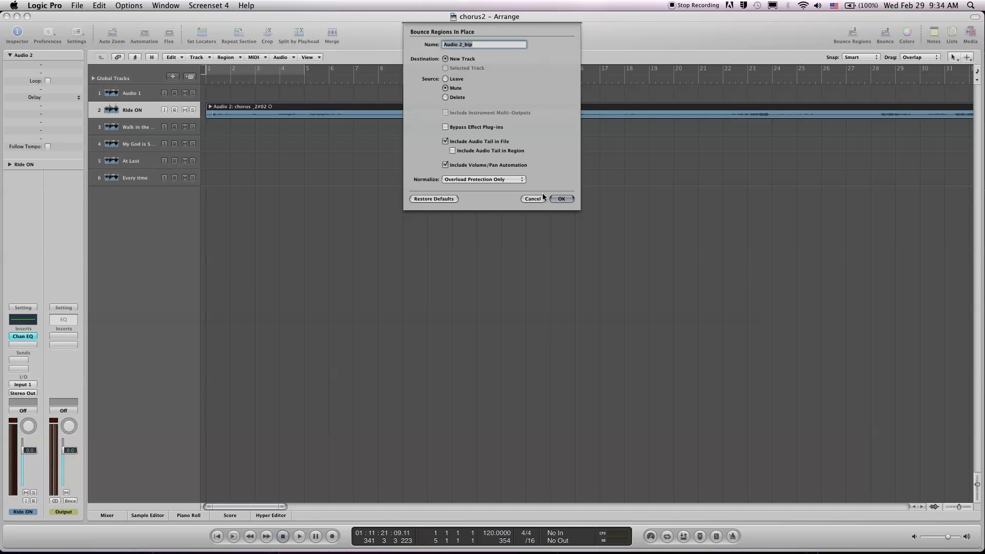
{"action": "left_click", "coordinate": [563, 198]}
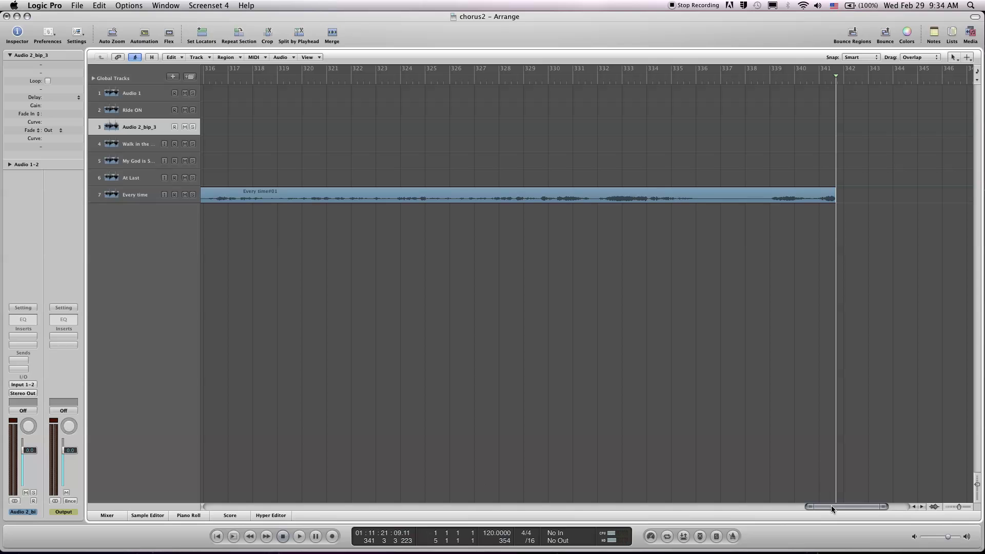
{"action": "left_click_drag", "start_coordinate": [832, 509], "coordinate": [216, 476]}
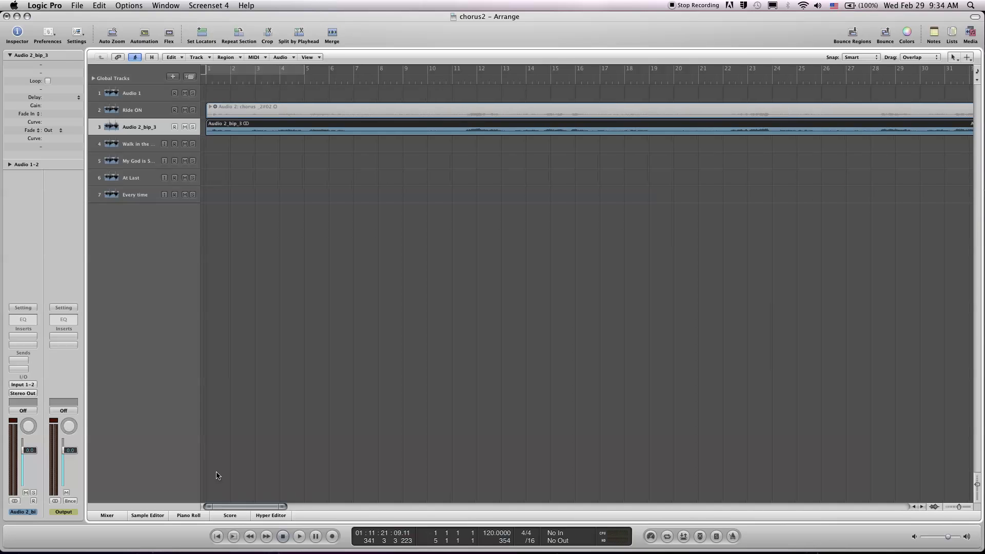
{"action": "left_click", "coordinate": [309, 114]}
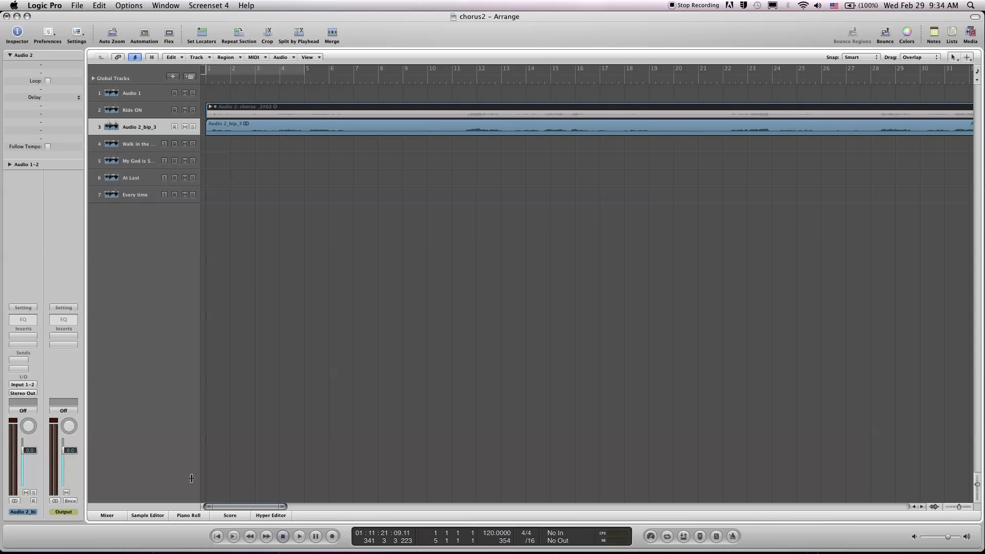
Show the Audio 2_bip_3 waveform in the Sample Editor with its Factory menu open.
{"action": "left_click", "coordinate": [163, 516]}
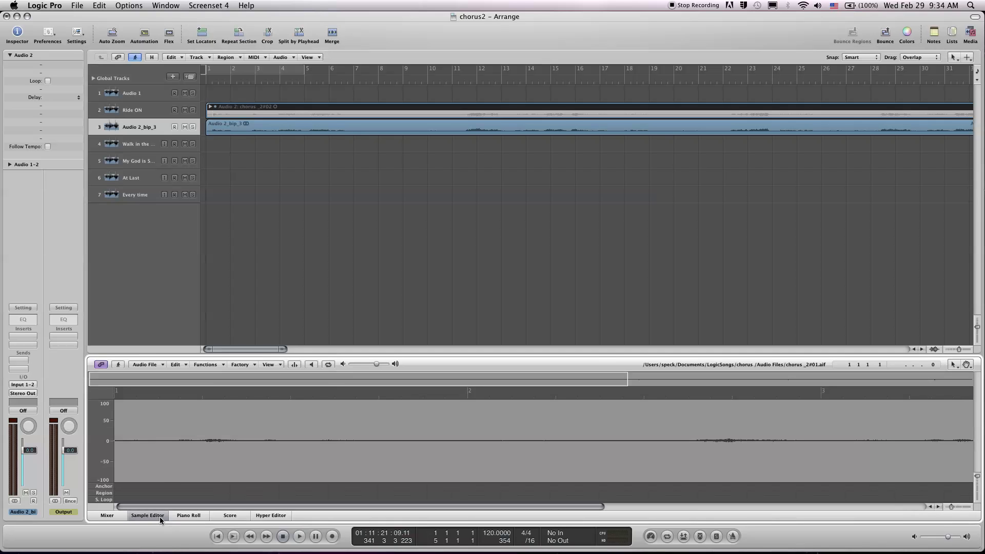
{"action": "left_click", "coordinate": [235, 366]}
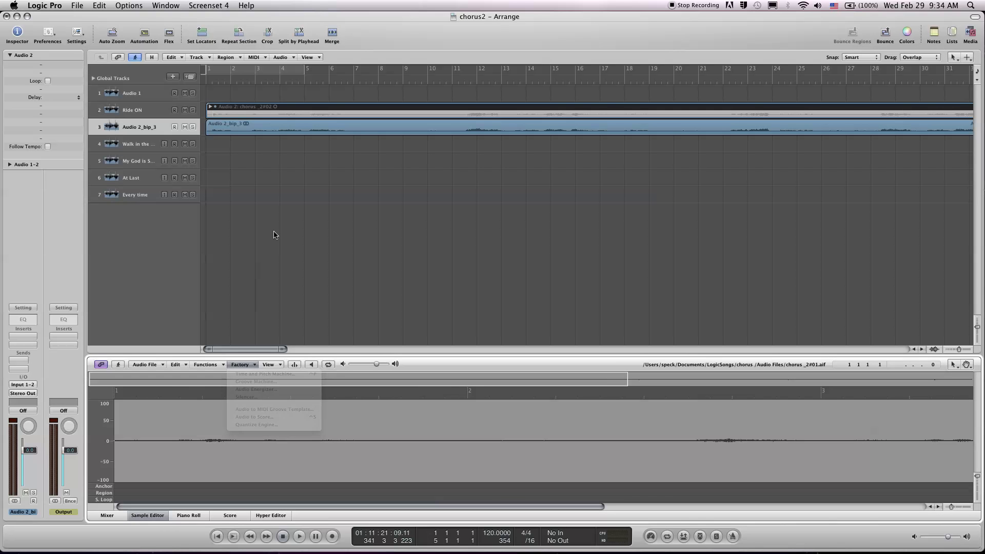
{"action": "left_click", "coordinate": [267, 122]}
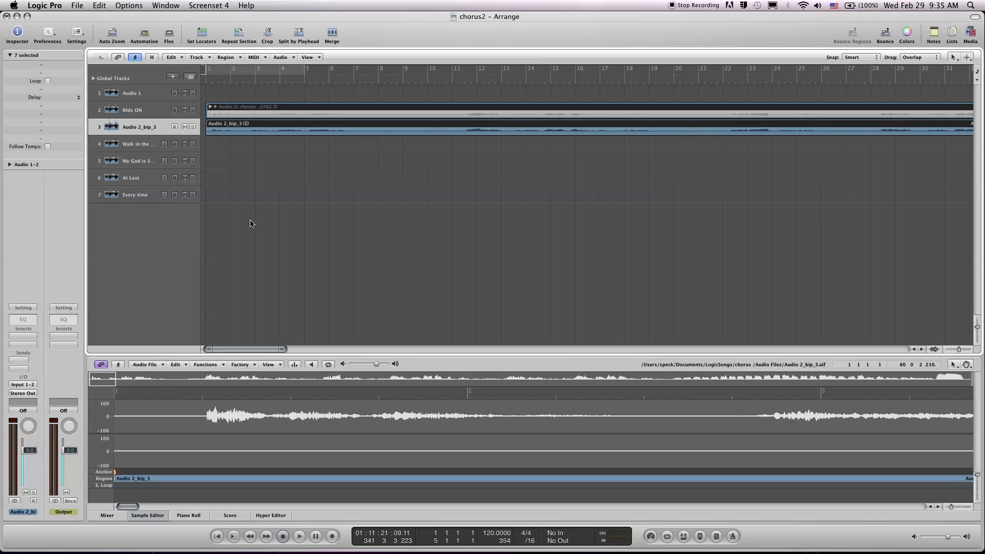
{"action": "left_click", "coordinate": [249, 367]}
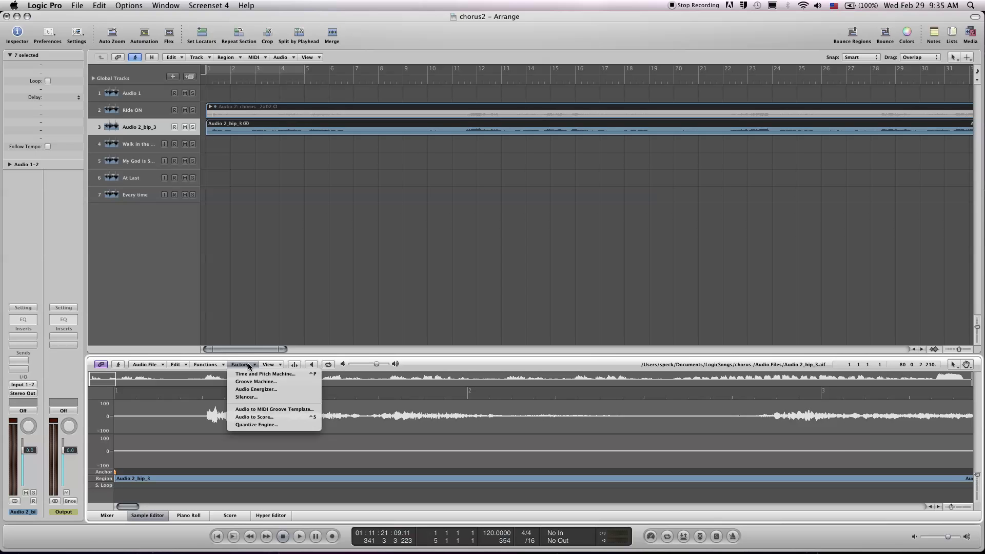
Run Factory > Audio to Score on Audio 2_bip_3, then close the score notation.
{"action": "left_click", "coordinate": [254, 417]}
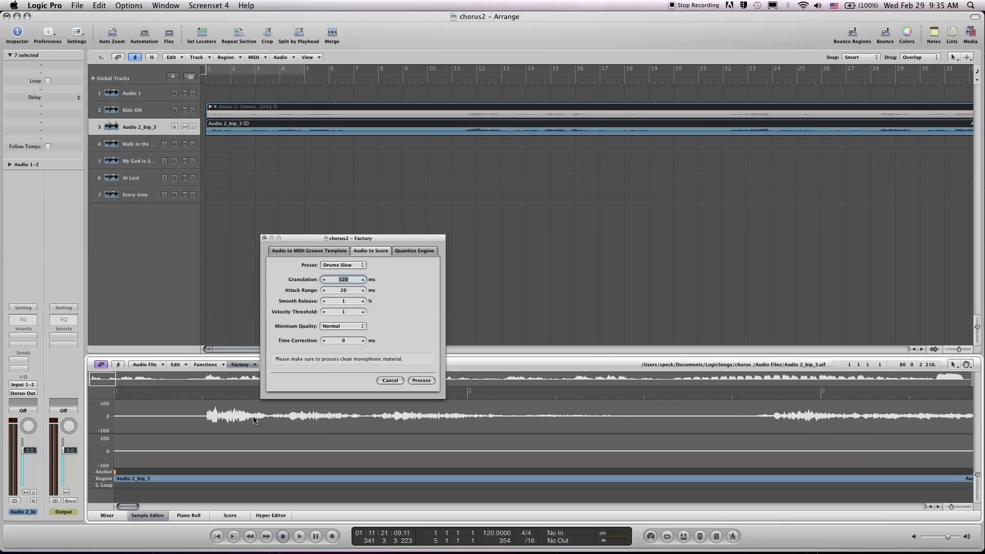
{"action": "left_click", "coordinate": [419, 381]}
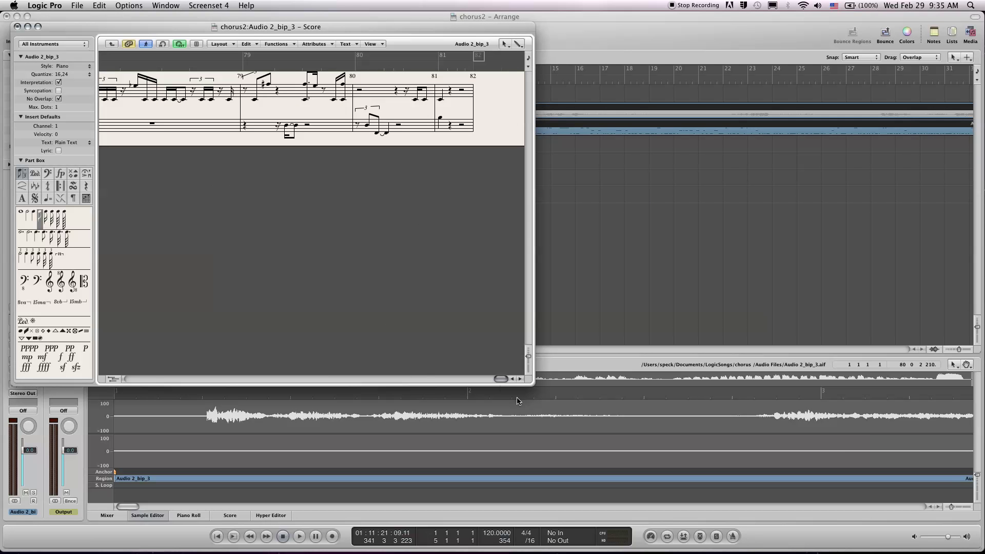
{"action": "left_click_drag", "start_coordinate": [501, 379], "coordinate": [177, 356]}
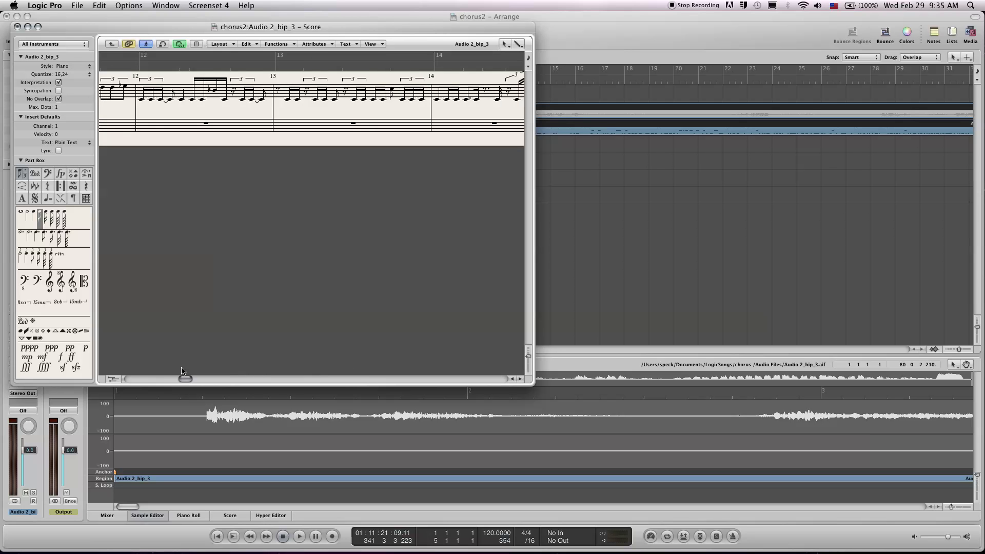
{"action": "left_click", "coordinate": [18, 27]}
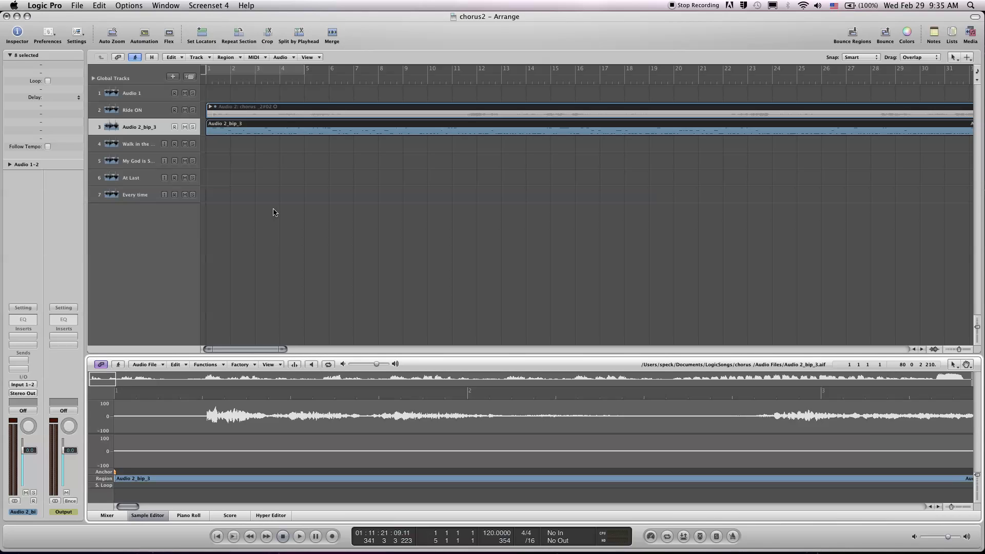
Export Audio 2_bip_3 as MIDI file RideOn.mid to Documents, replacing the existing file.
{"action": "right_click", "coordinate": [272, 133]}
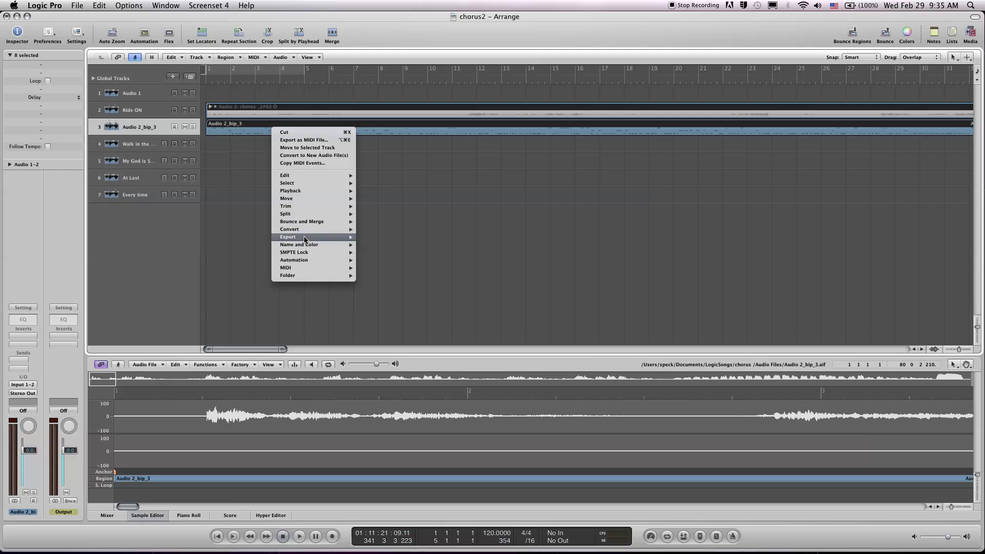
{"action": "mouse_move", "coordinate": [288, 237]}
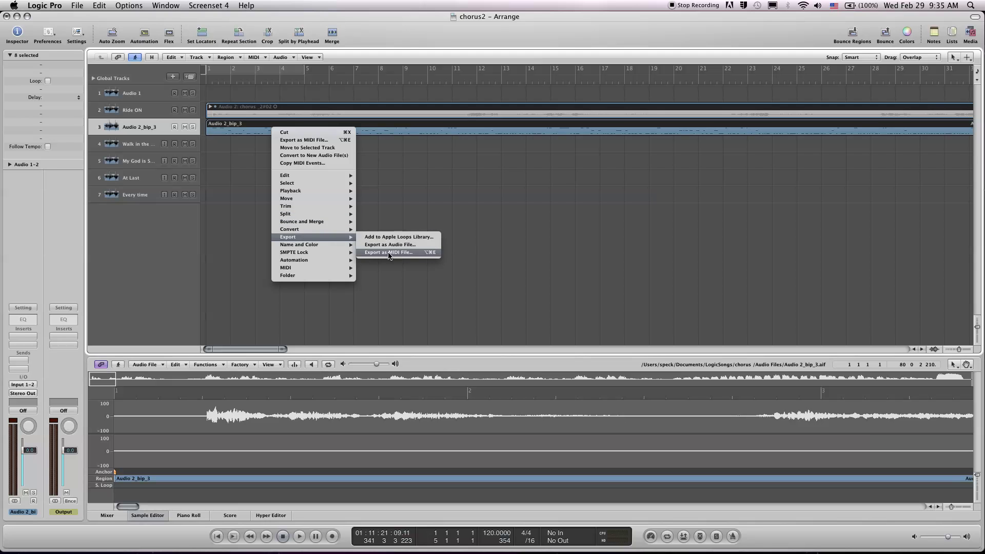
{"action": "left_click", "coordinate": [389, 253]}
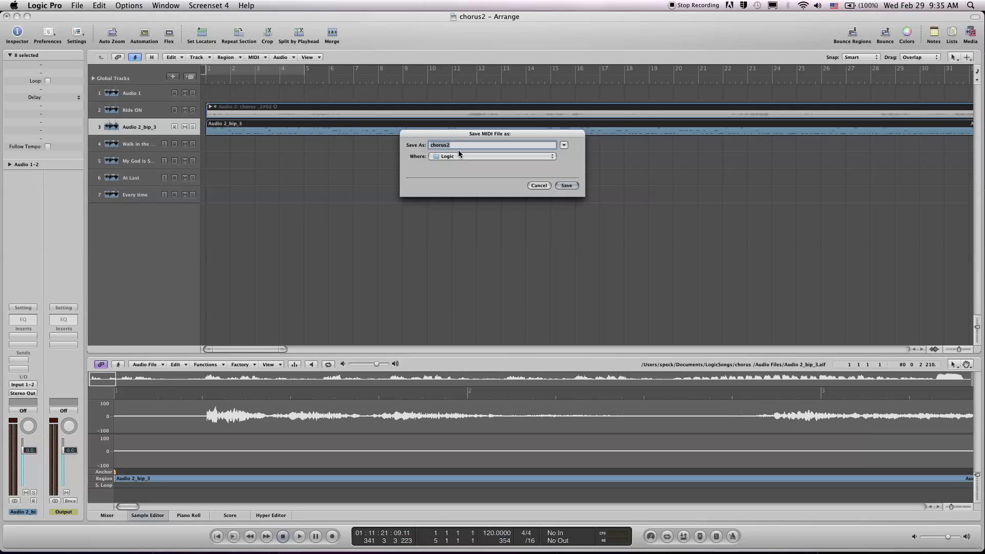
{"action": "left_click", "coordinate": [450, 159]}
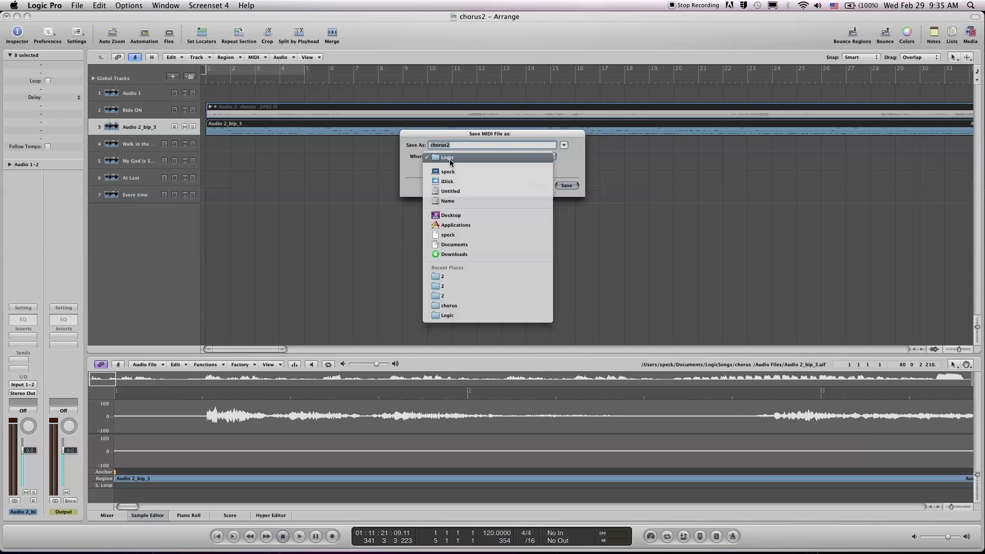
{"action": "left_click", "coordinate": [469, 247]}
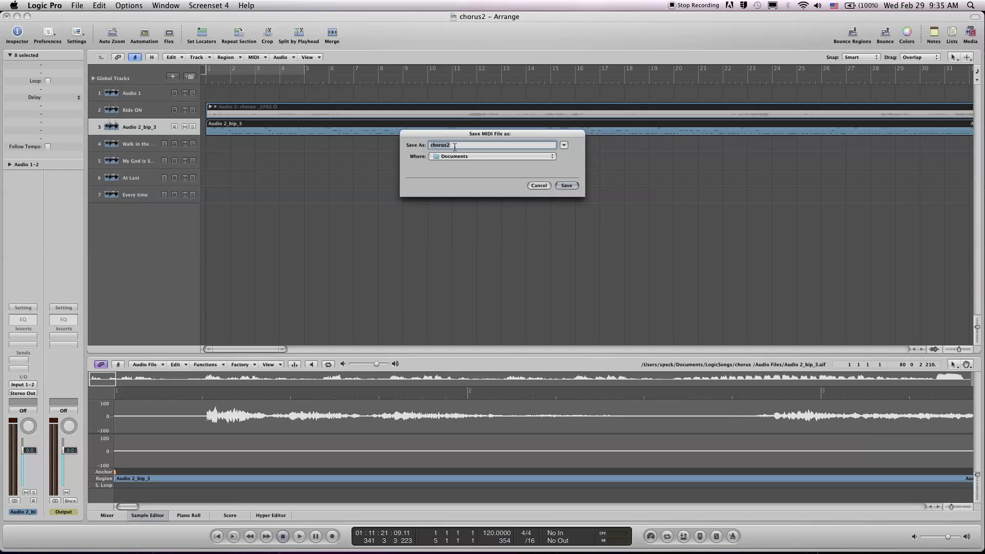
{"action": "type", "text": "R"}
{"action": "type", "text": "ideOn"}
{"action": "left_click", "coordinate": [567, 186]}
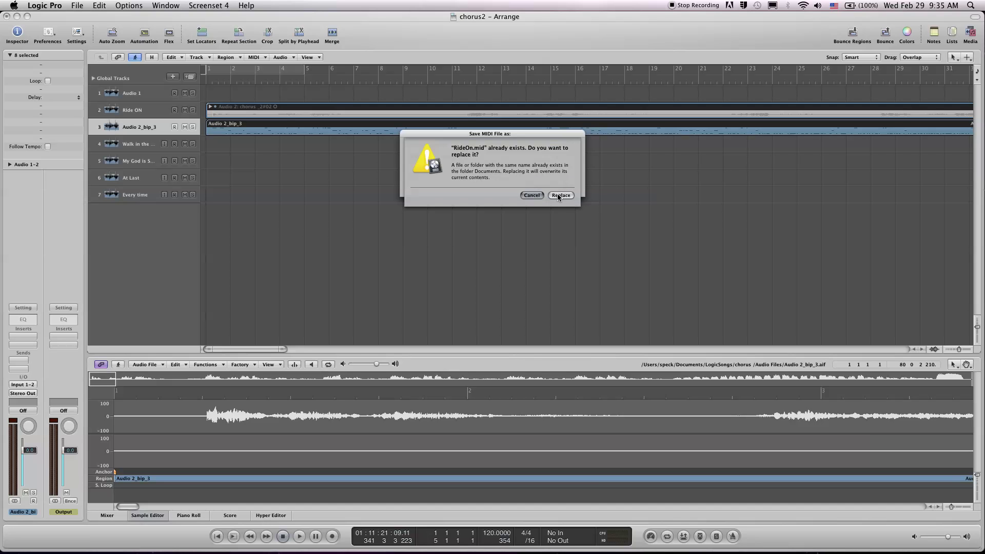
{"action": "left_click", "coordinate": [561, 194]}
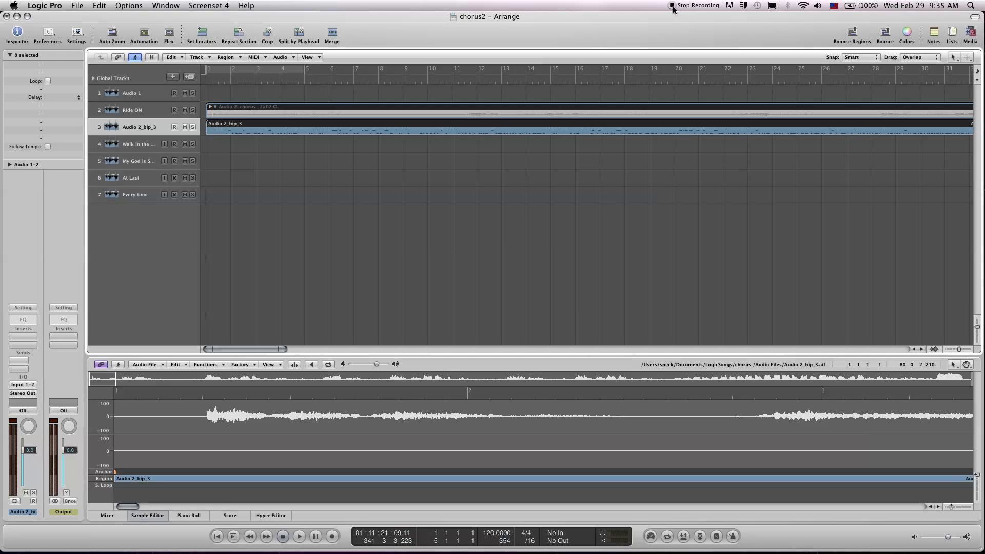